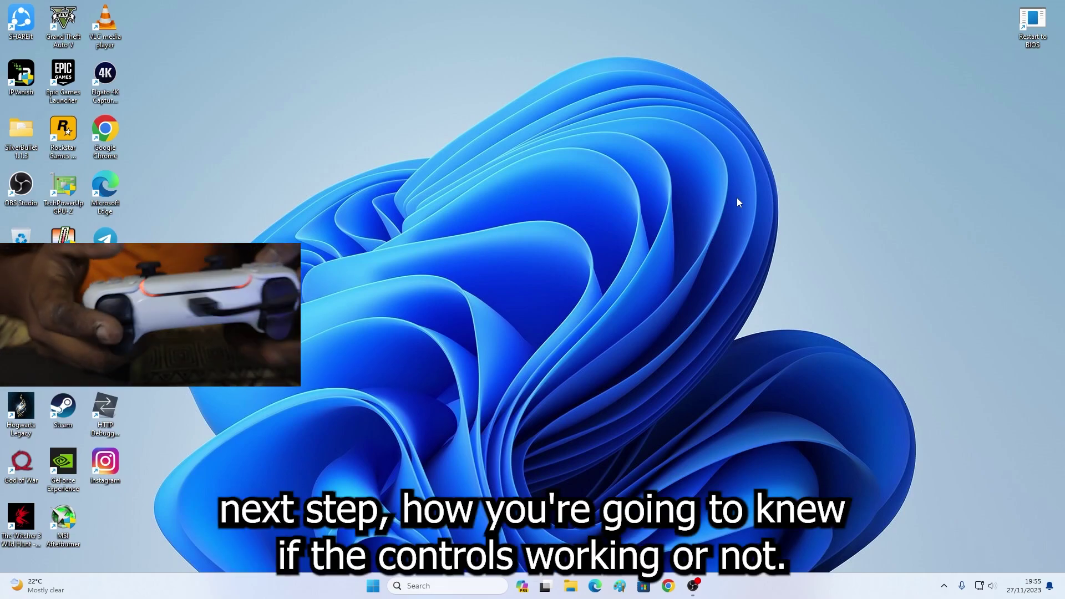
Step: Refresh the desktop, then open and dismiss the Windows search panel
right_click(613, 170)
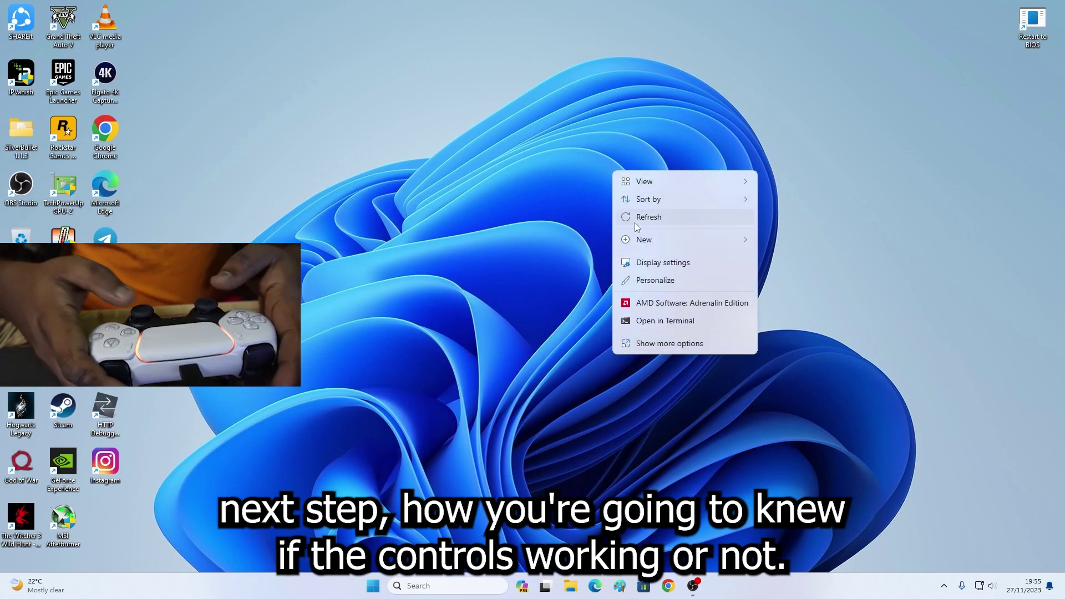
click(635, 222)
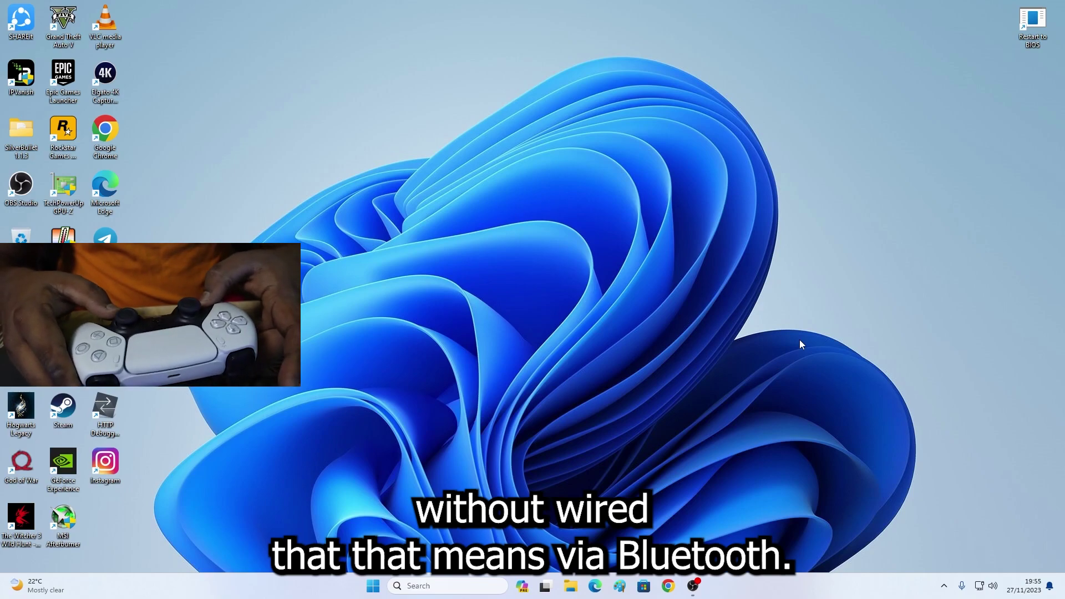
click(450, 586)
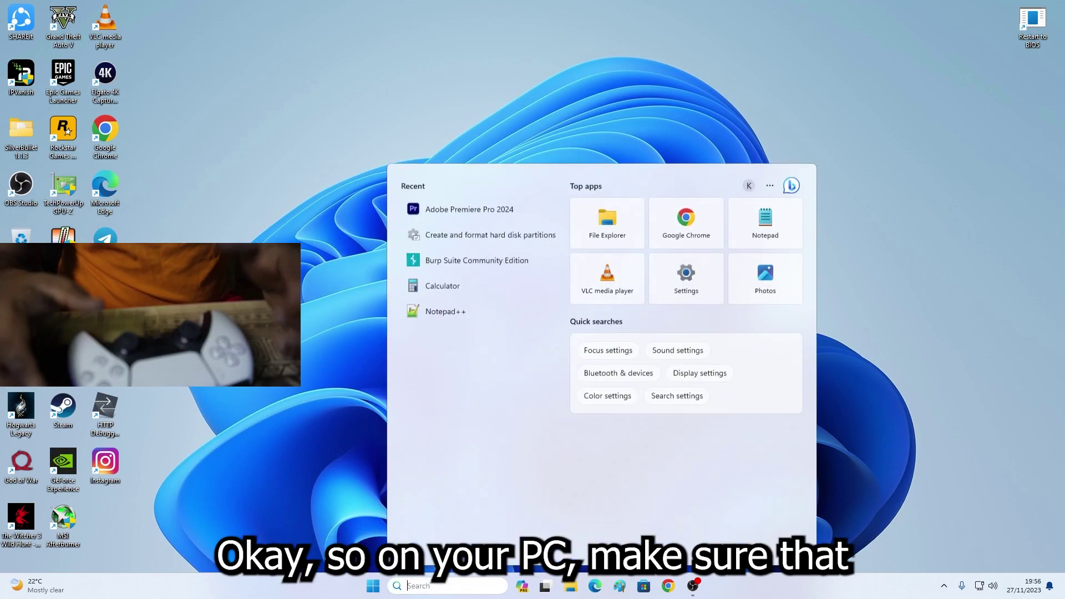
click(632, 155)
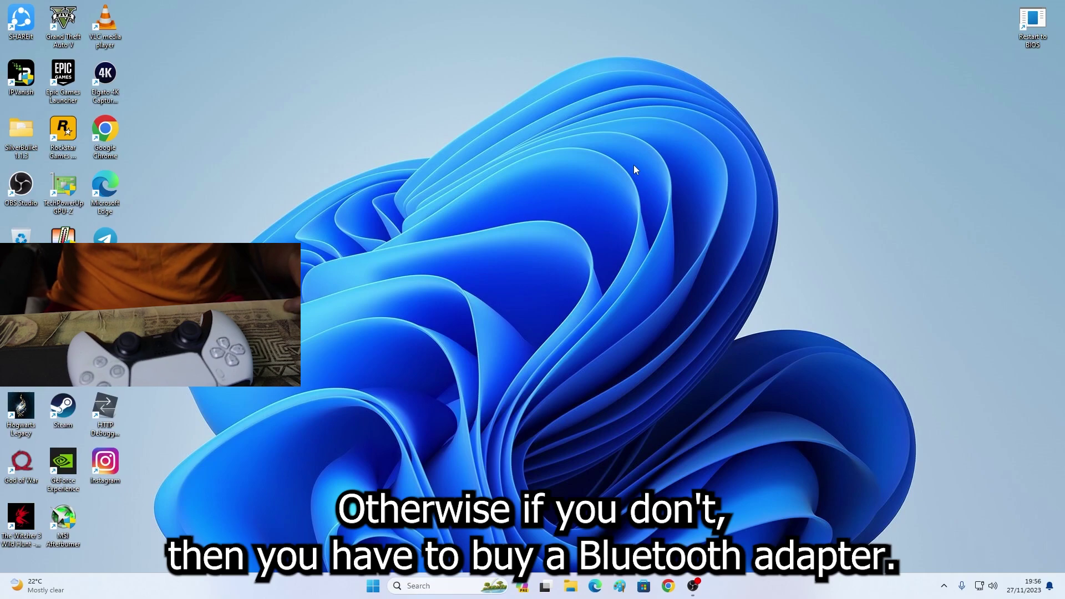
Step: Open Bluetooth & devices settings from search, reposition the window, and turn Bluetooth on
click(441, 585)
text(blu)
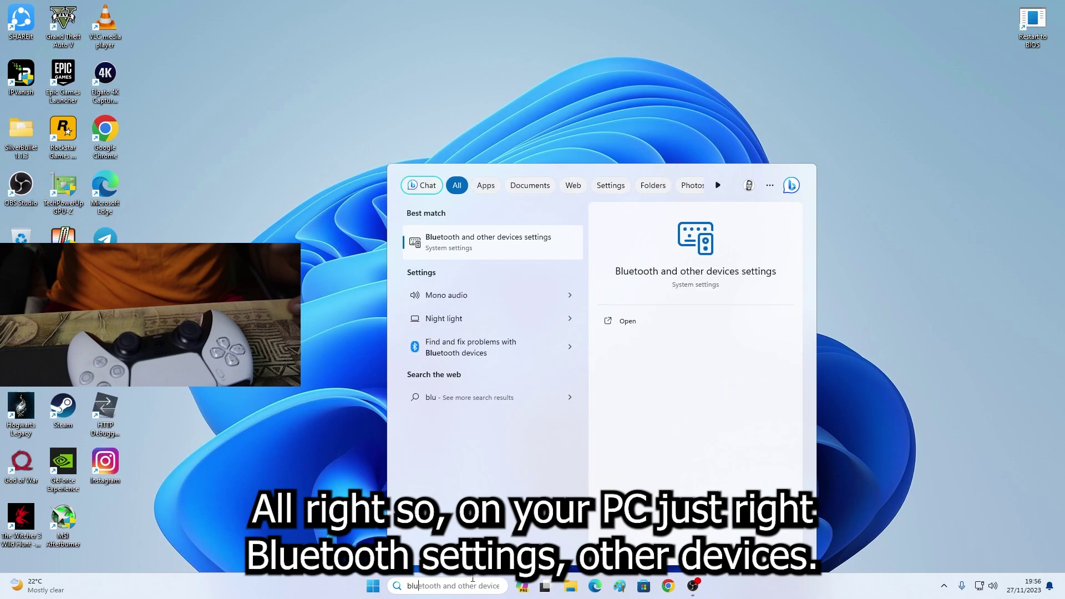
key(Return)
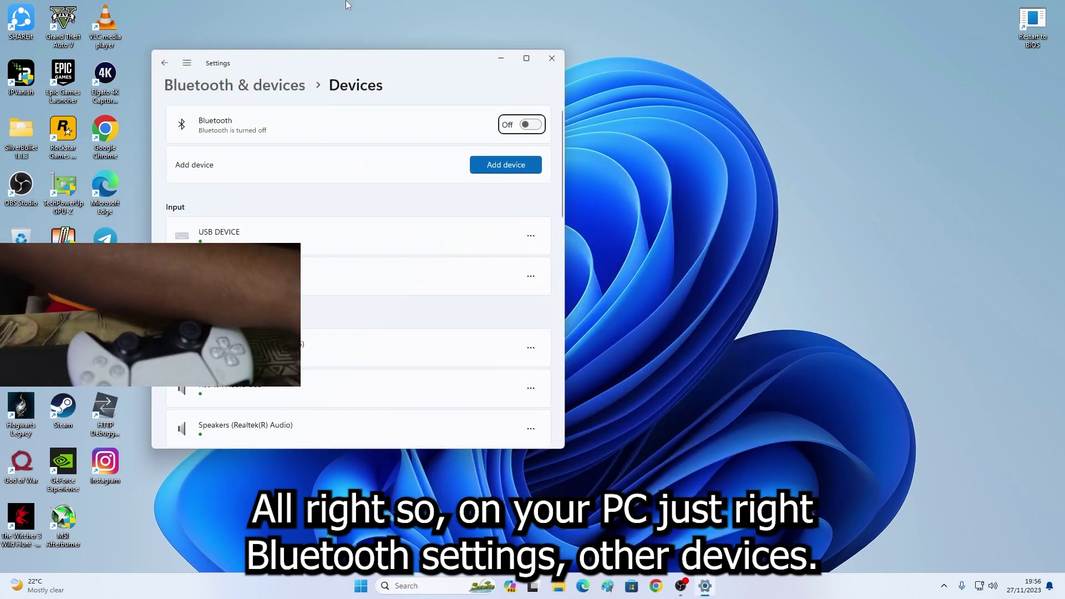
drag(374, 69, 462, 85)
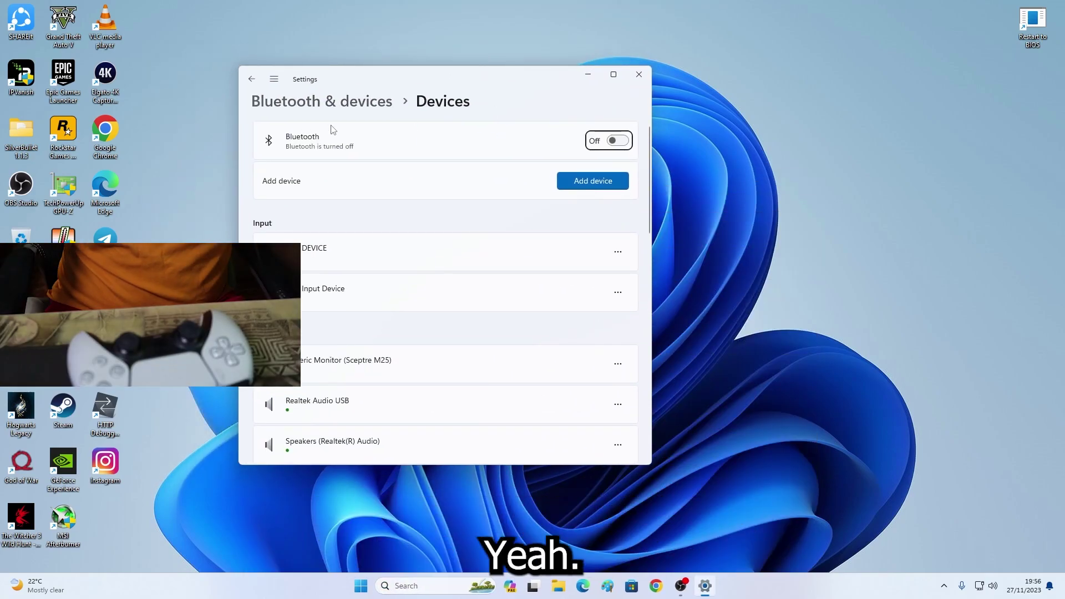
click(621, 142)
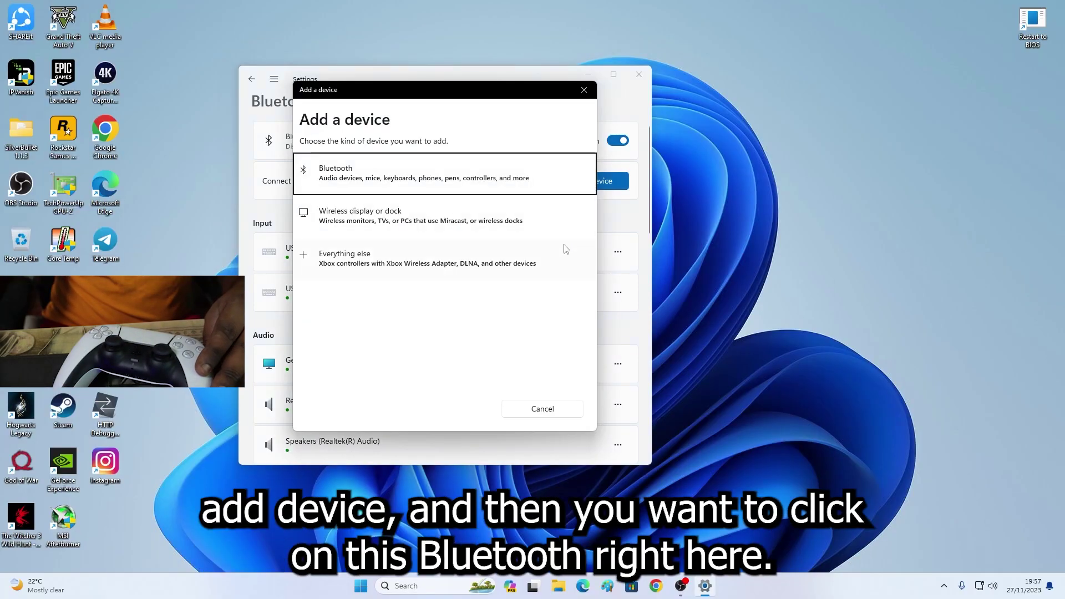
Step: Pair the DualSense Wireless Controller over Bluetooth and dismiss the Add a device window
click(356, 182)
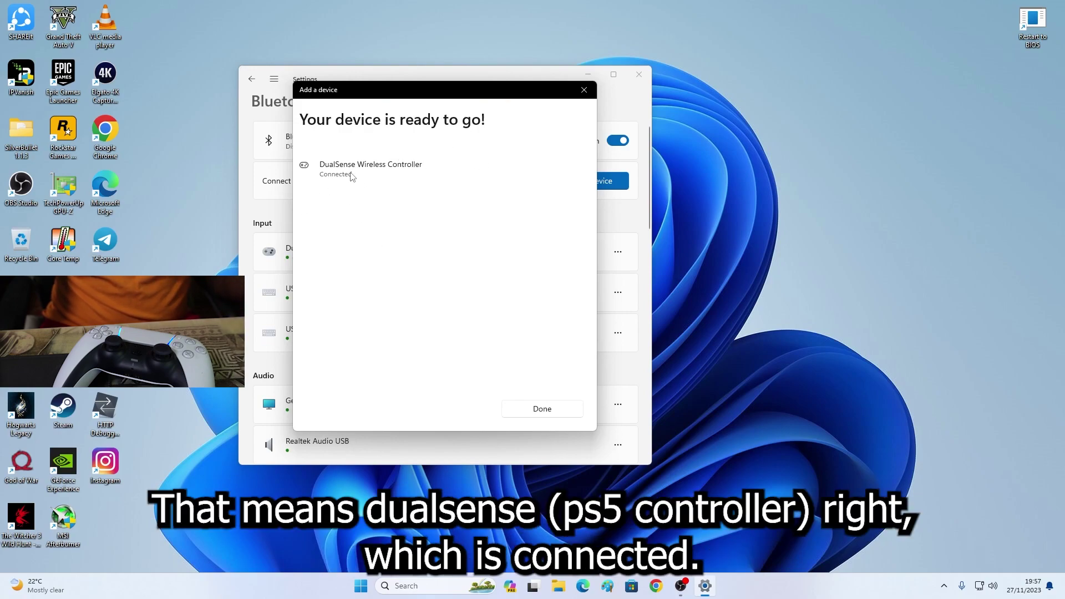
click(544, 413)
Step: Close Settings, refresh the desktop, and reveal the hidden system tray icons
click(638, 74)
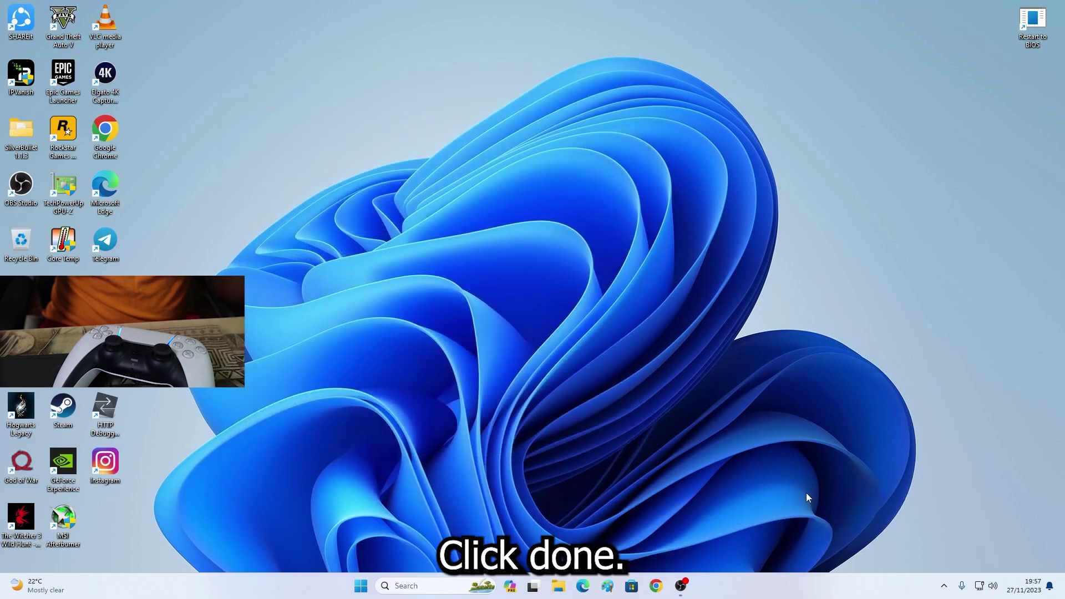
right_click(563, 233)
click(944, 580)
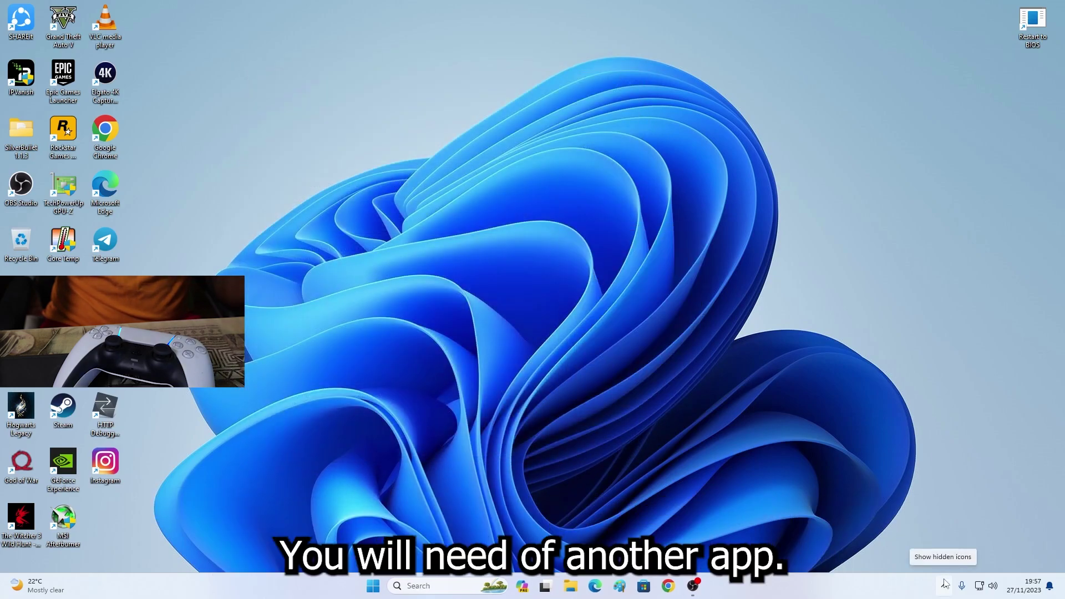
click(945, 585)
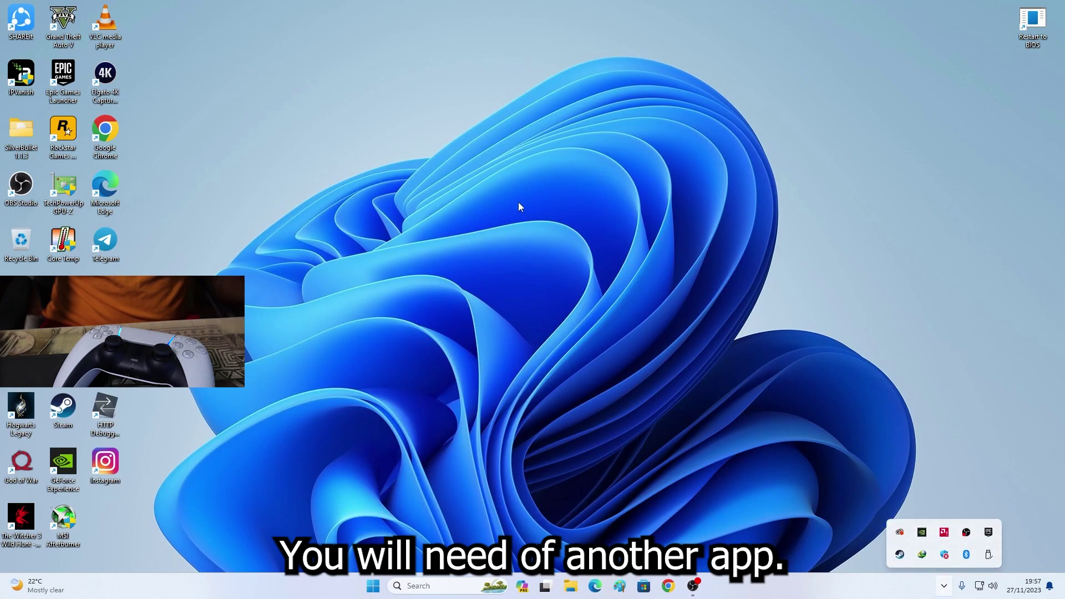
right_click(504, 173)
click(532, 219)
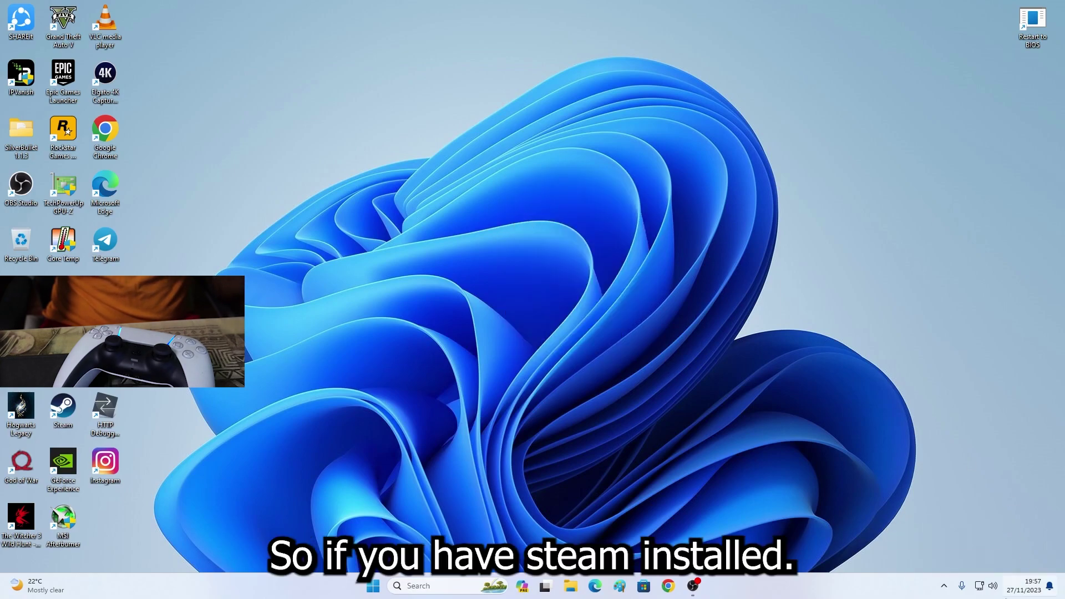
click(945, 585)
Step: Launch Steam from the tray and browse its Steam and View menus
click(899, 552)
mouse_move(240, 53)
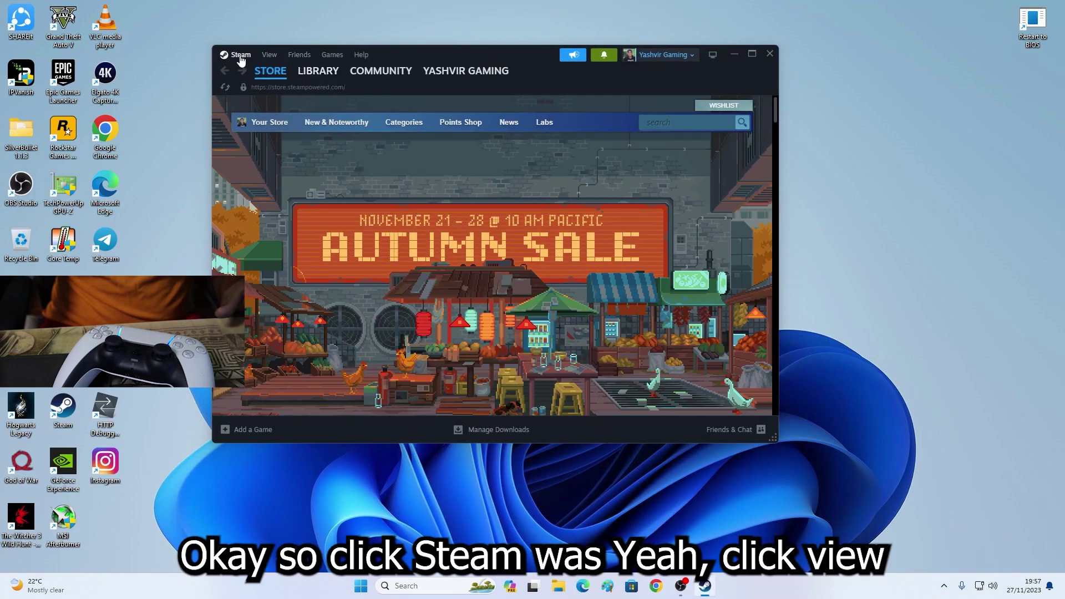
click(241, 55)
click(269, 55)
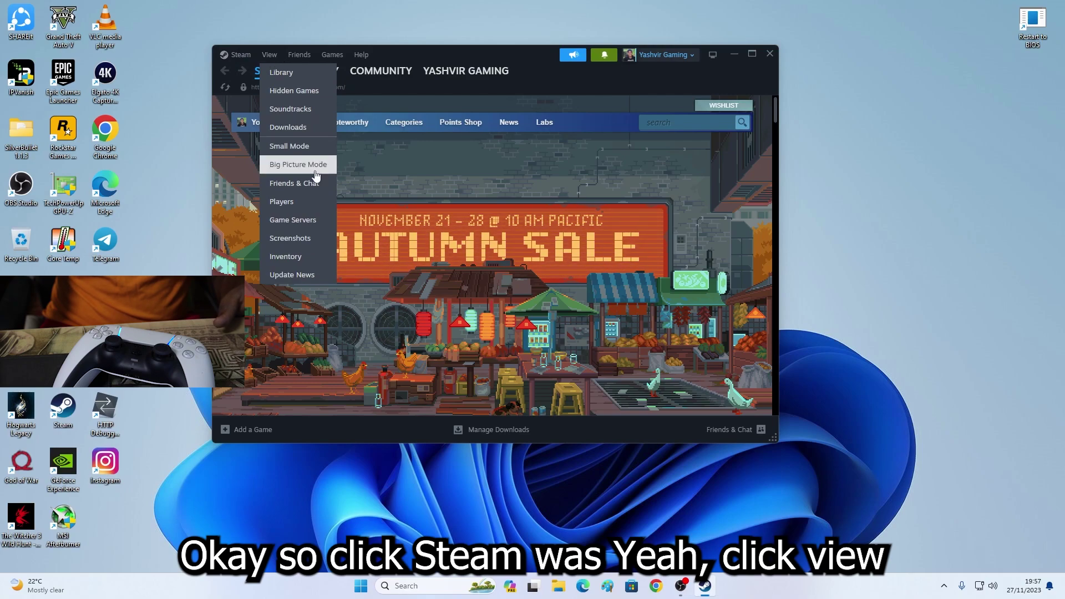
click(270, 56)
click(270, 56)
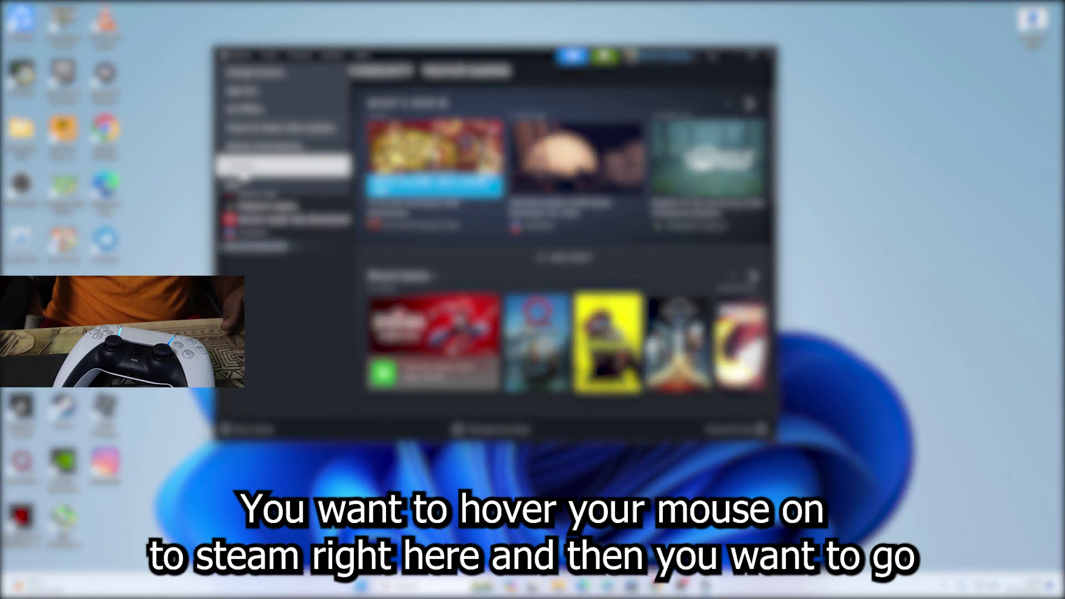
Step: Go to Steam Settings > Controller and expand the PlayStation Controller Support dropdown
click(283, 166)
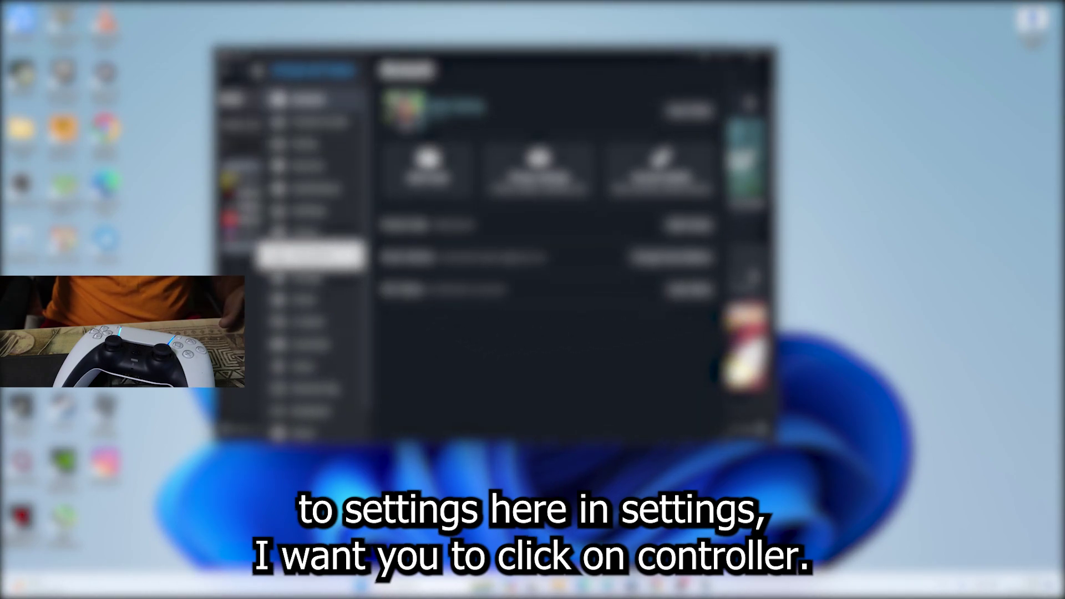
click(341, 345)
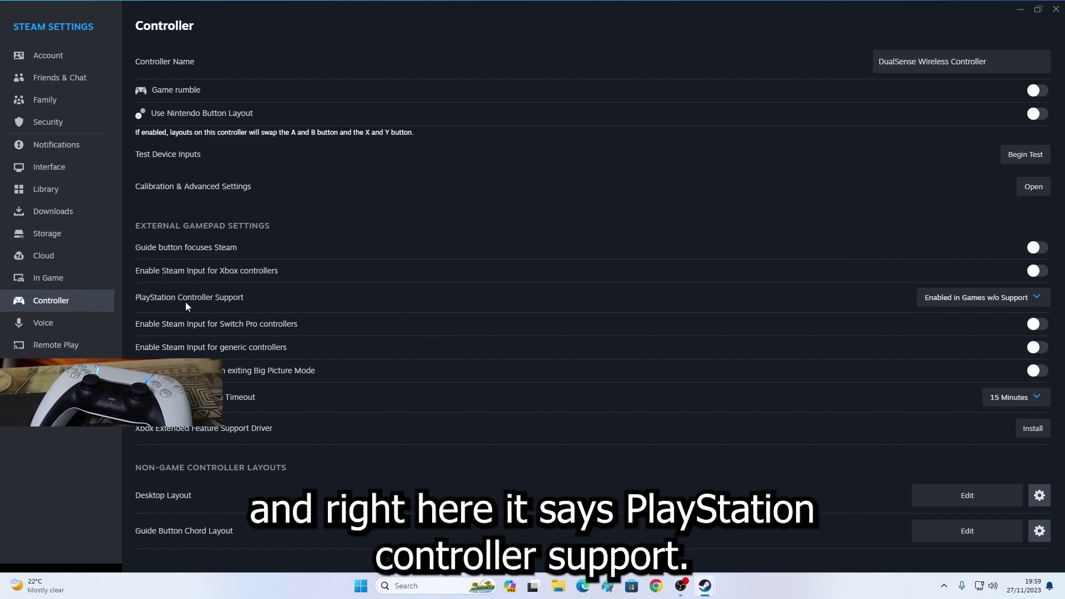
click(956, 299)
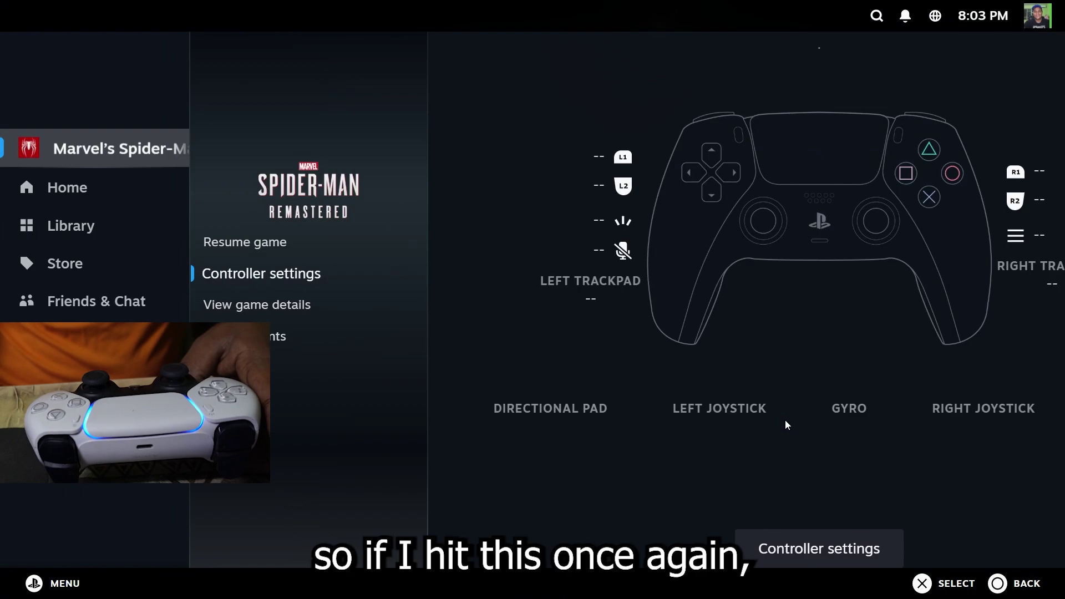
key(shift+Tab)
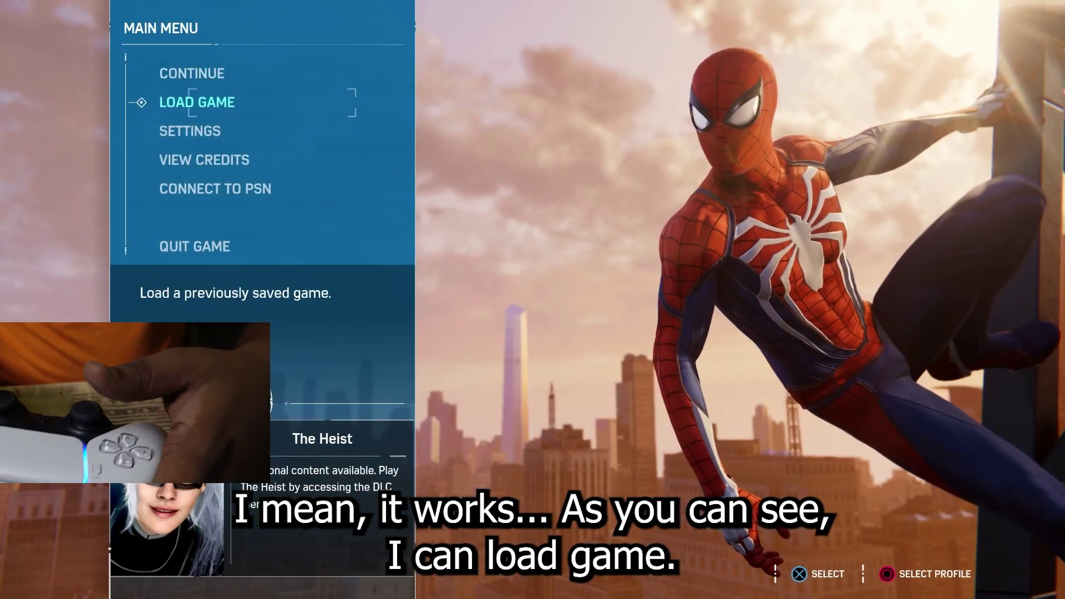
key(Down)
key(Down)
Step: Dismiss the Steam overlay and select Load Game in Spider-Man Remastered's main menu
key(Up)
key(Up)
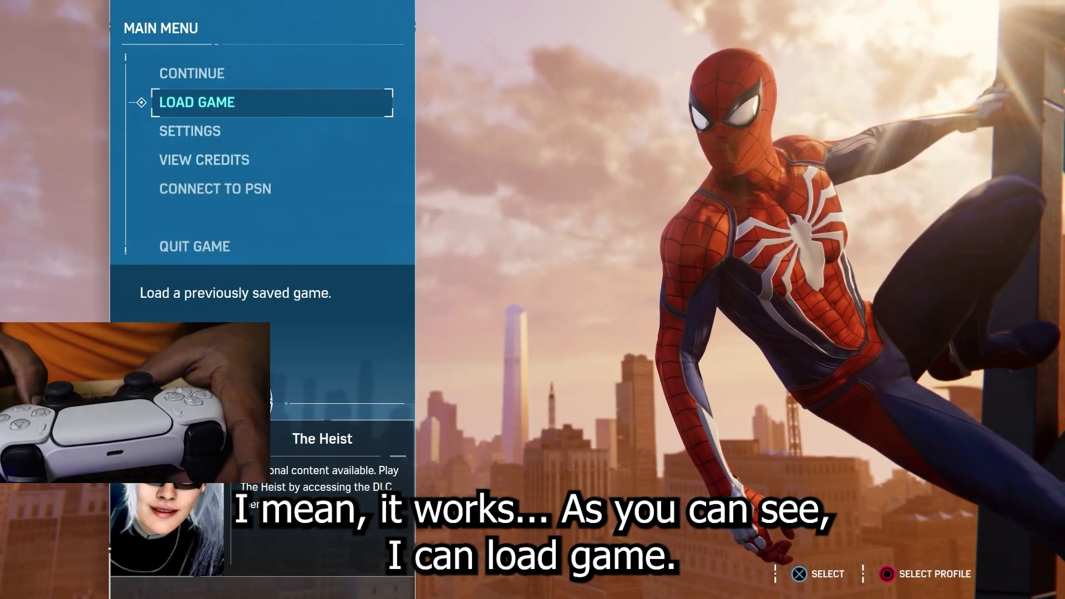
key(Return)
key(Return)
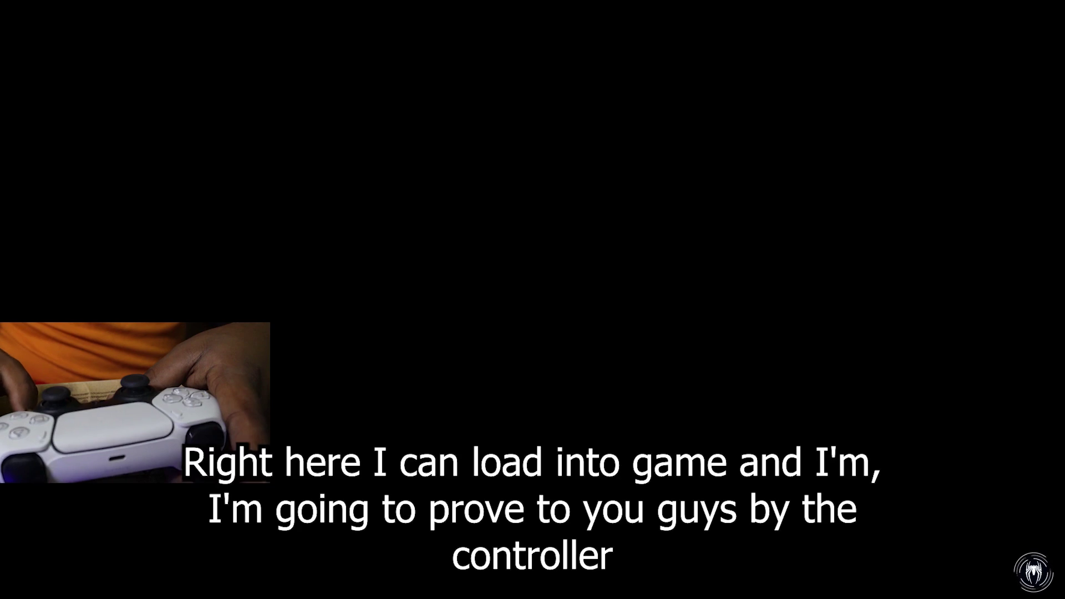